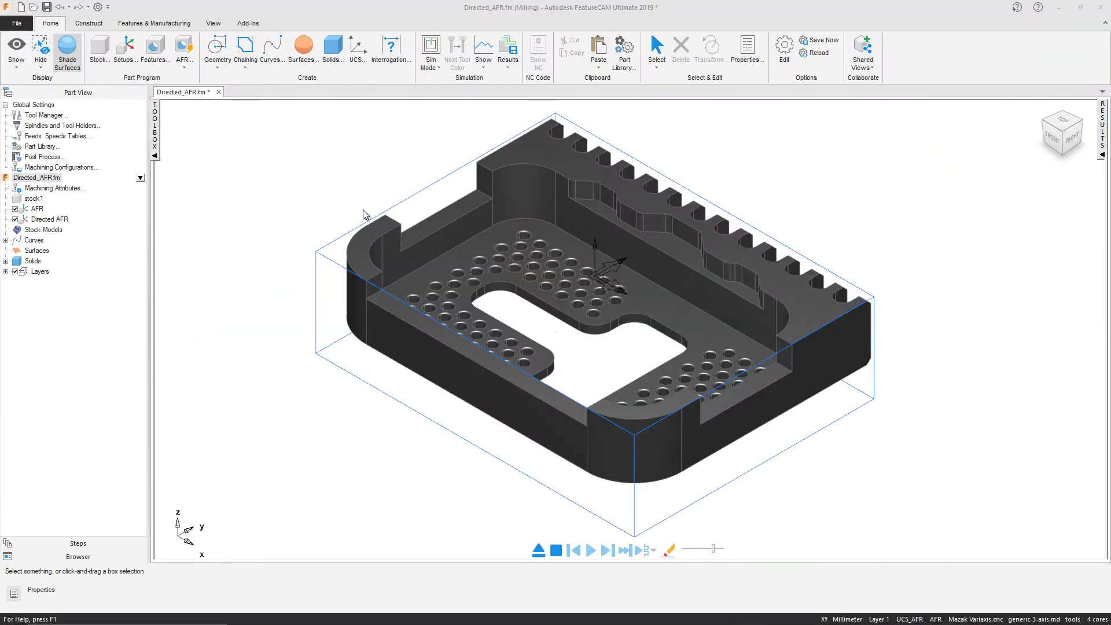
Open the AFR dropdown on the Home ribbon to reveal AFR, Rerecognize and Directed AFR.
click(184, 61)
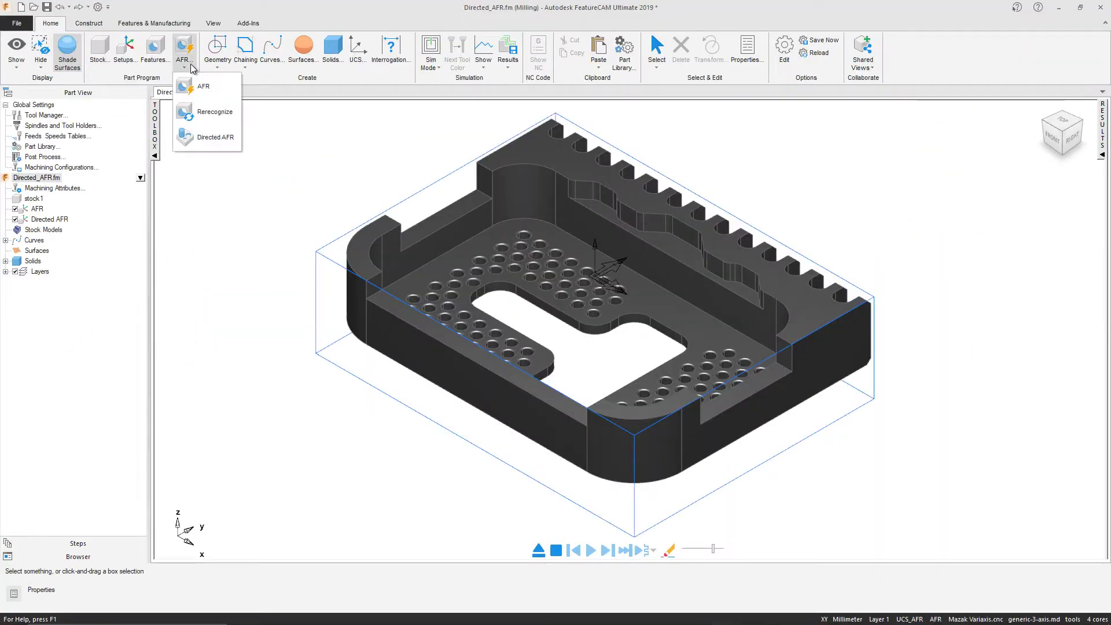
Run AFR on the AFR setup only, excluding Directed AFR, then return to the home view.
click(226, 89)
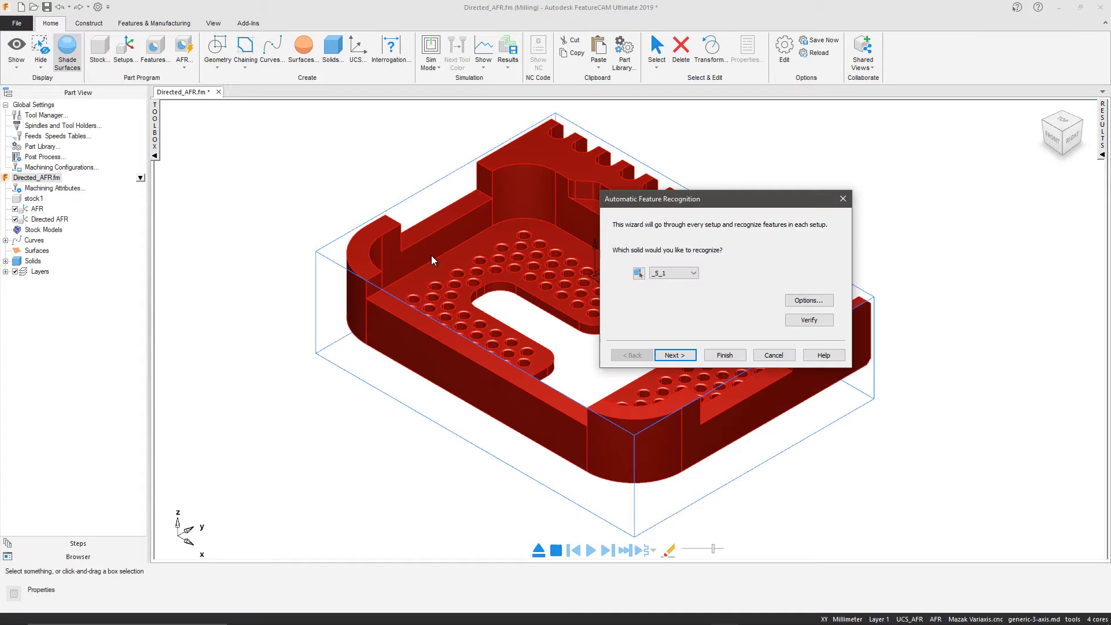
click(671, 356)
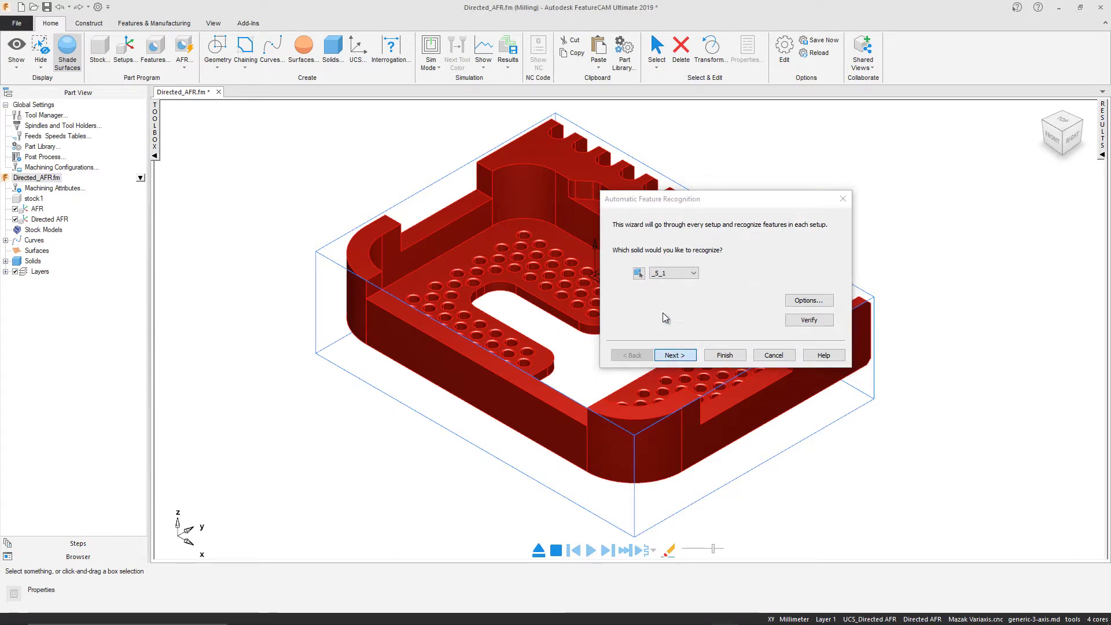
click(619, 259)
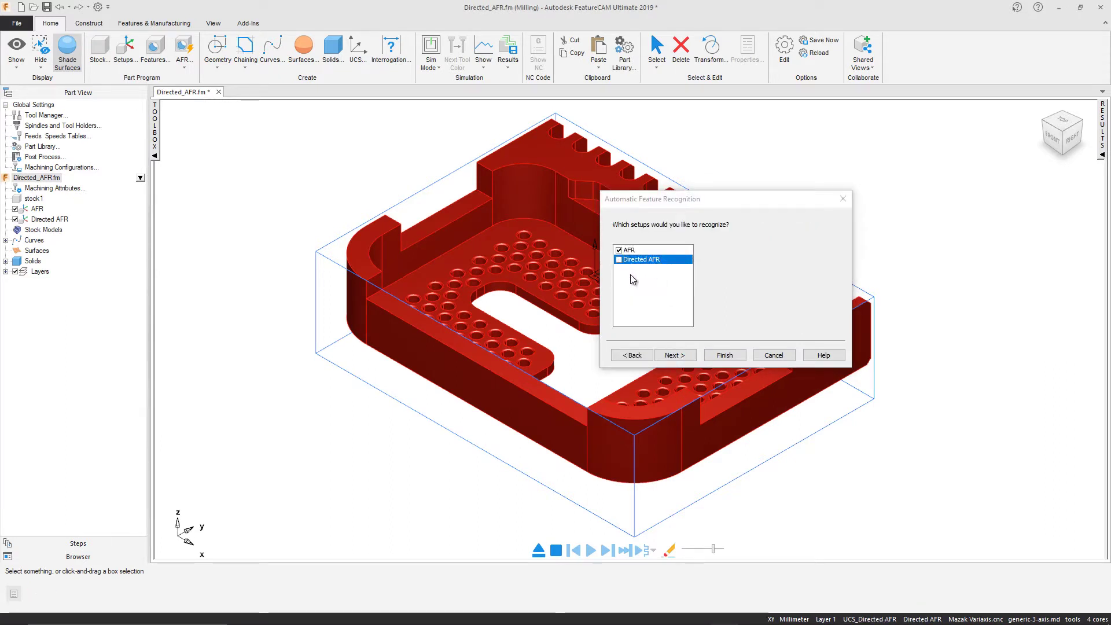
click(682, 353)
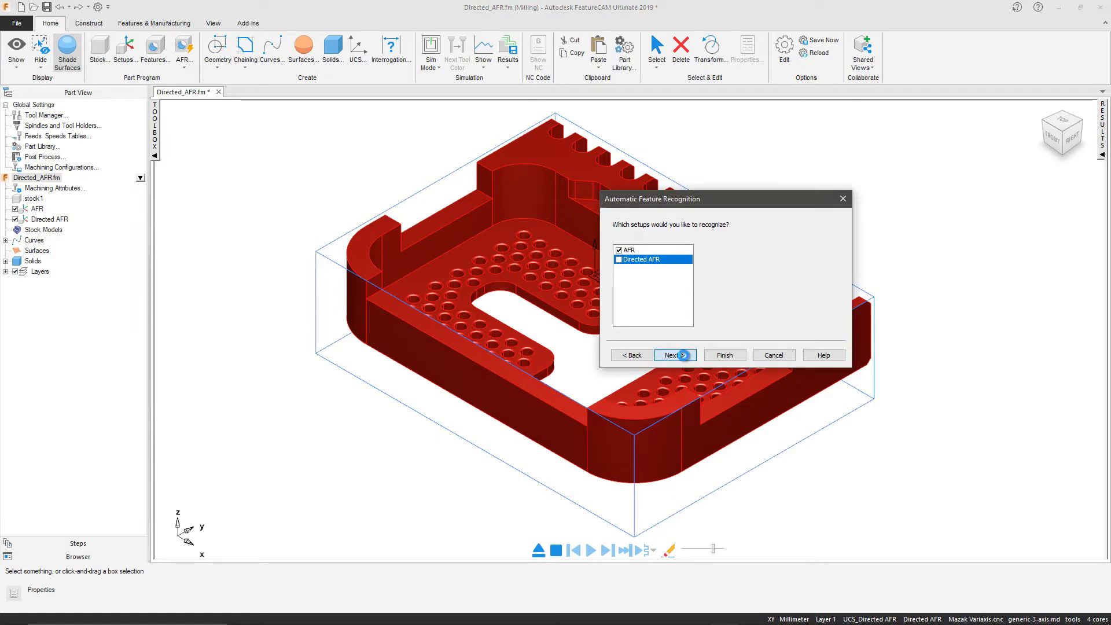
click(710, 356)
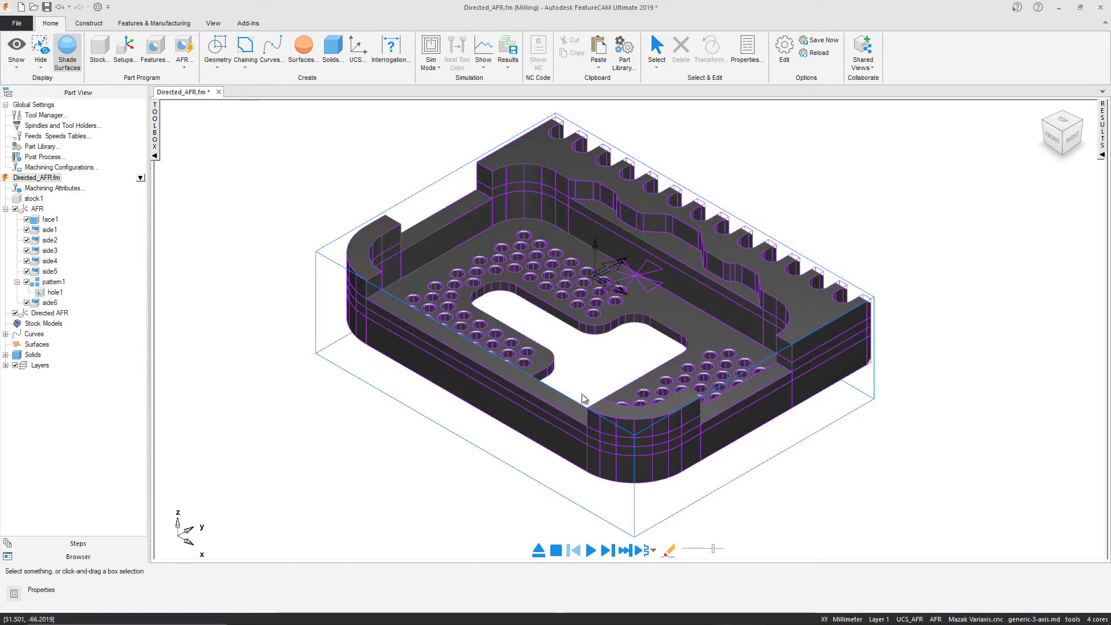
scroll(763, 514, up, 5)
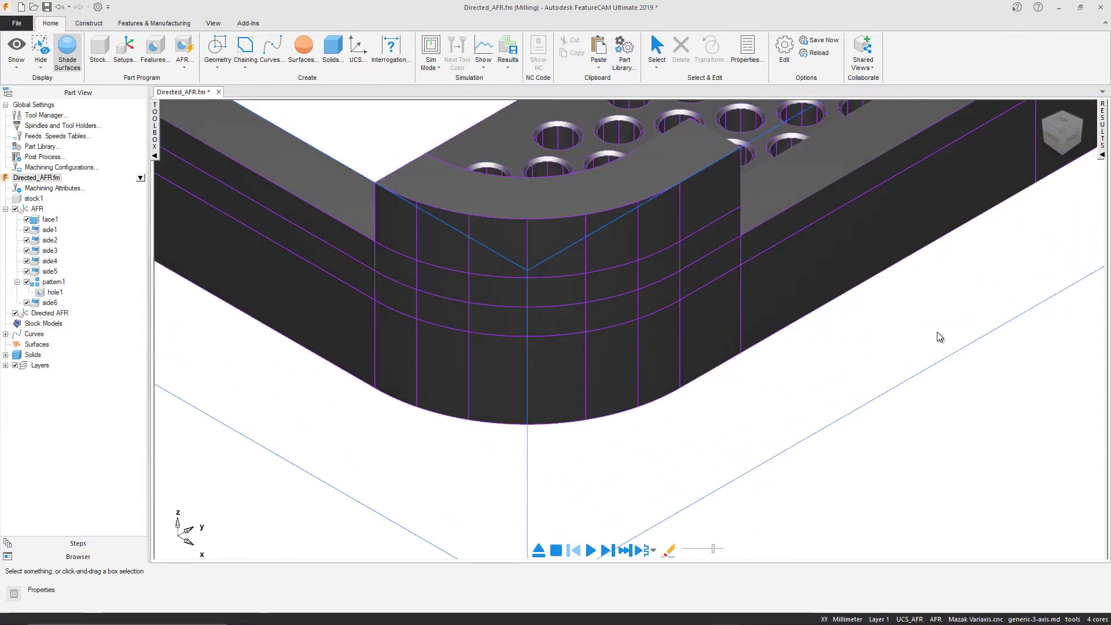
click(1039, 110)
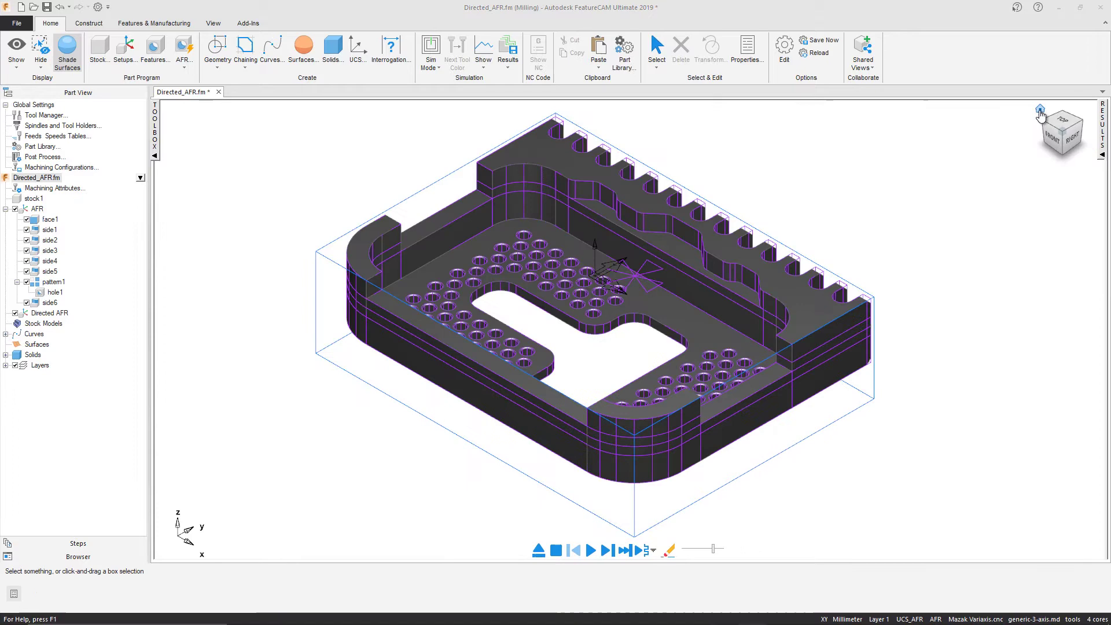
Check the AFR program's total time of 50:21.9 in the operation sheet, then close Results.
click(624, 551)
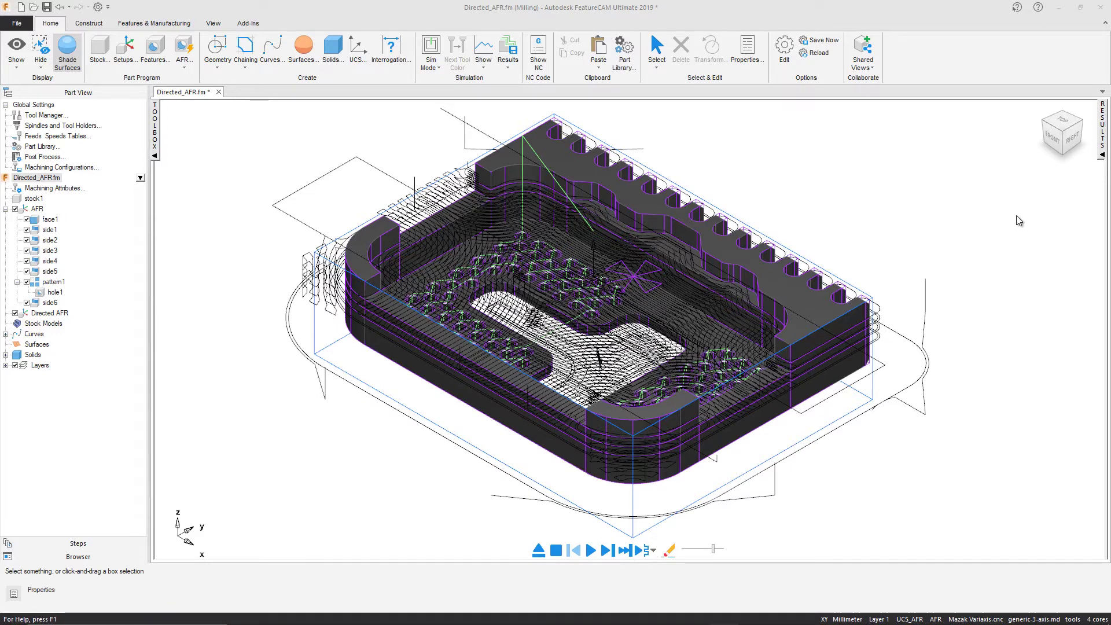
click(1102, 155)
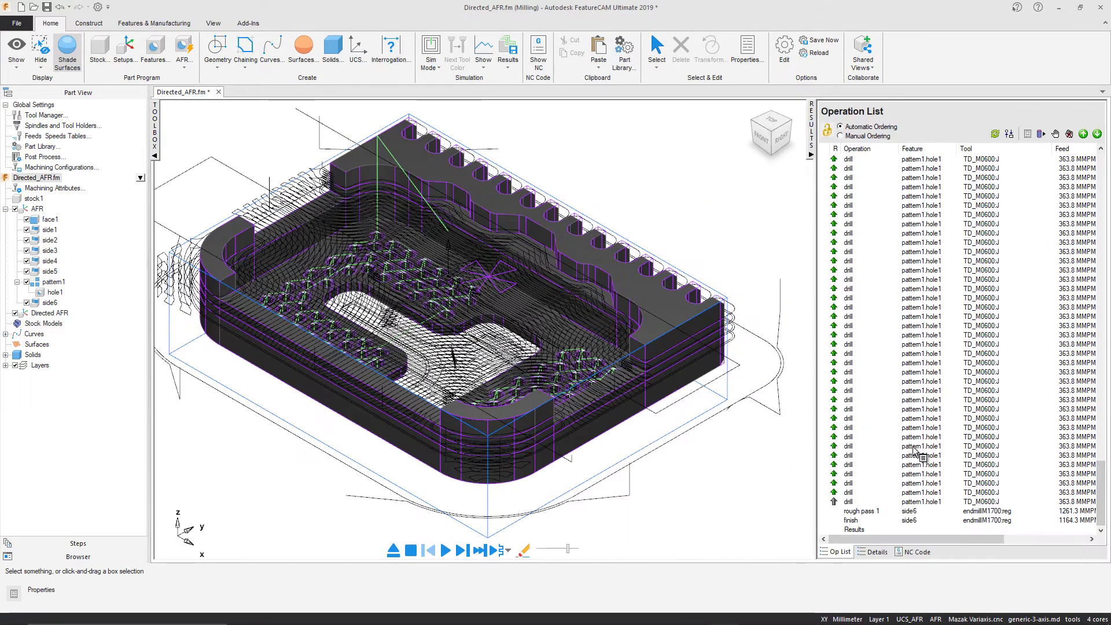
click(879, 552)
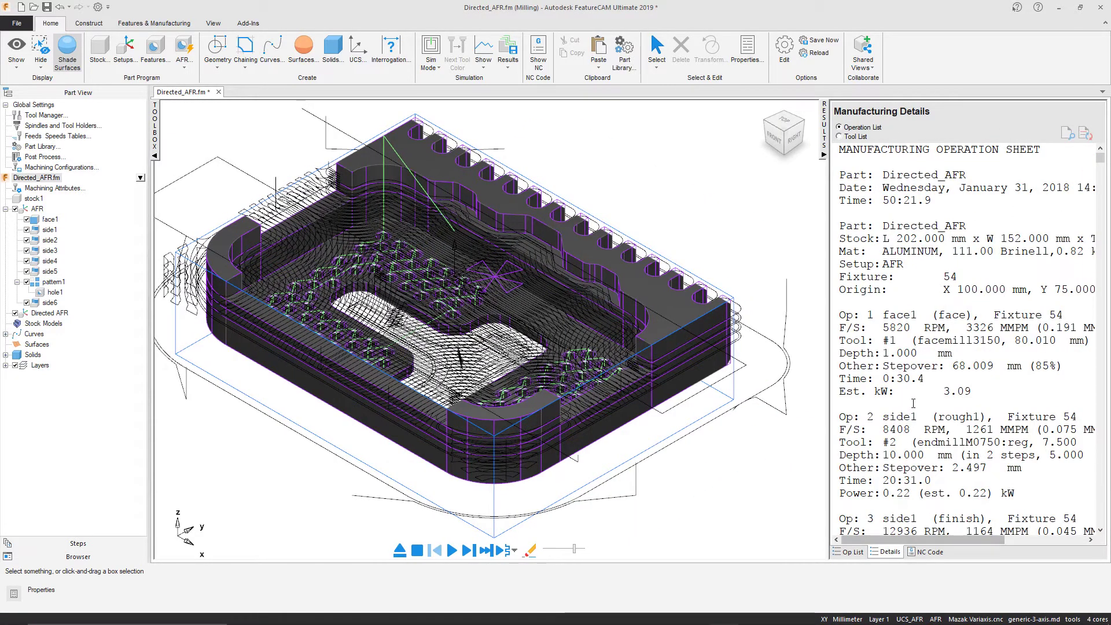
drag(883, 200, 920, 199)
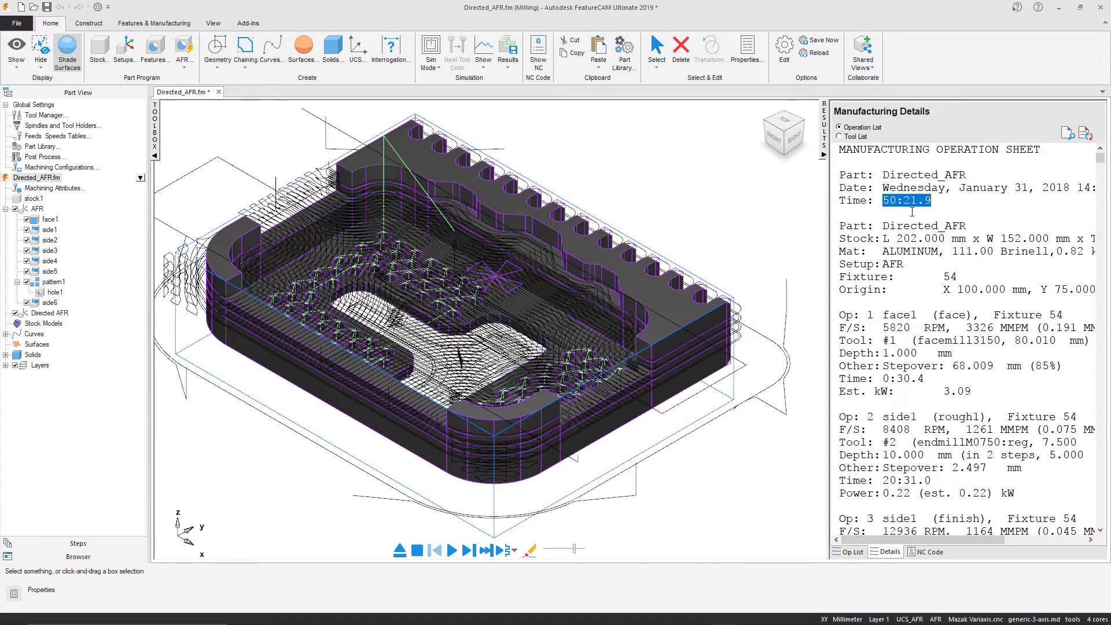
click(823, 155)
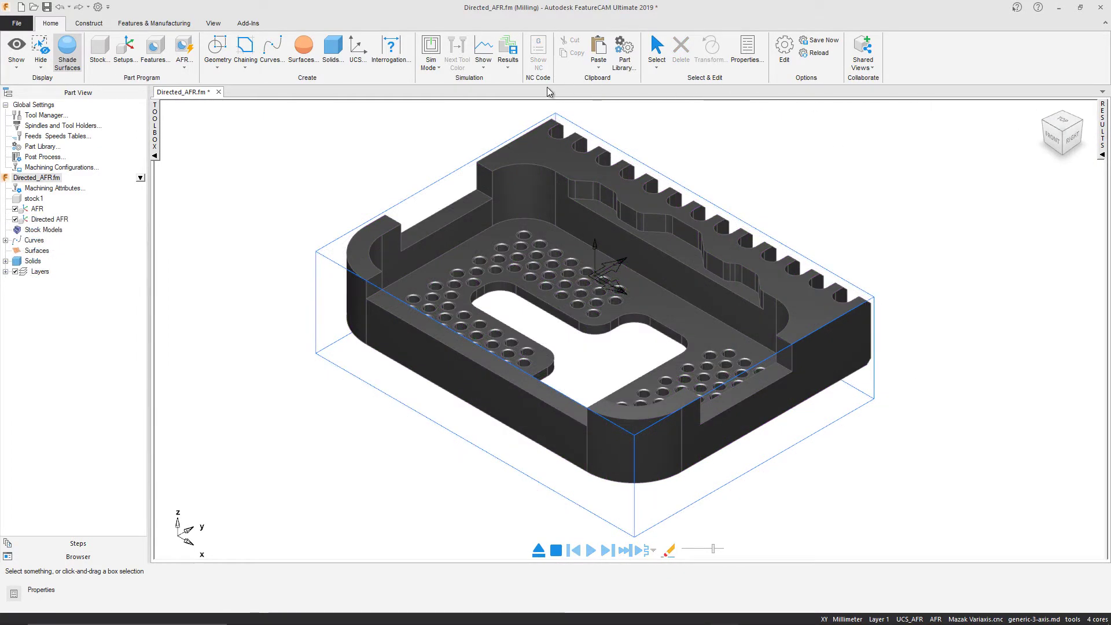
Run Directed AFR with Side checked and Boss unchecked, adding pocket1, side1–side19 and pattern1.
click(183, 55)
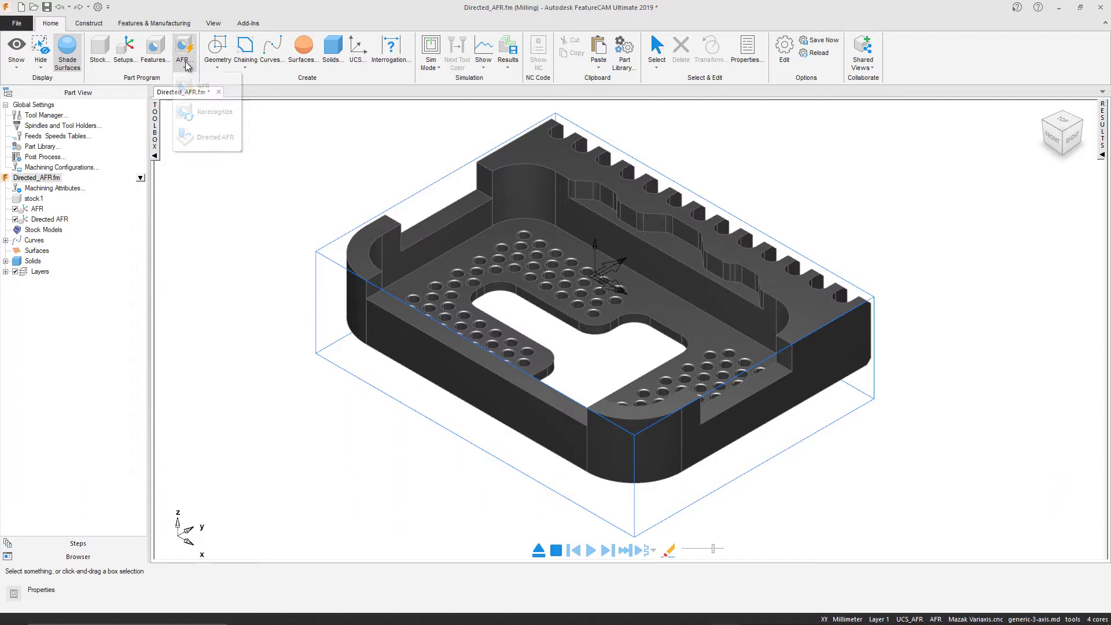
click(220, 138)
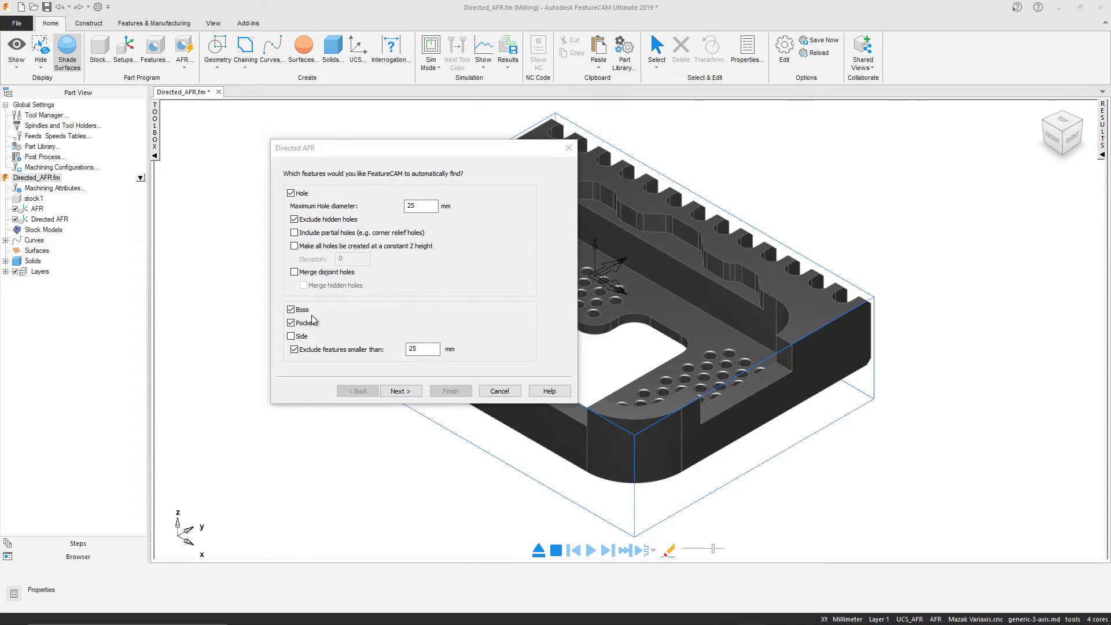
click(300, 338)
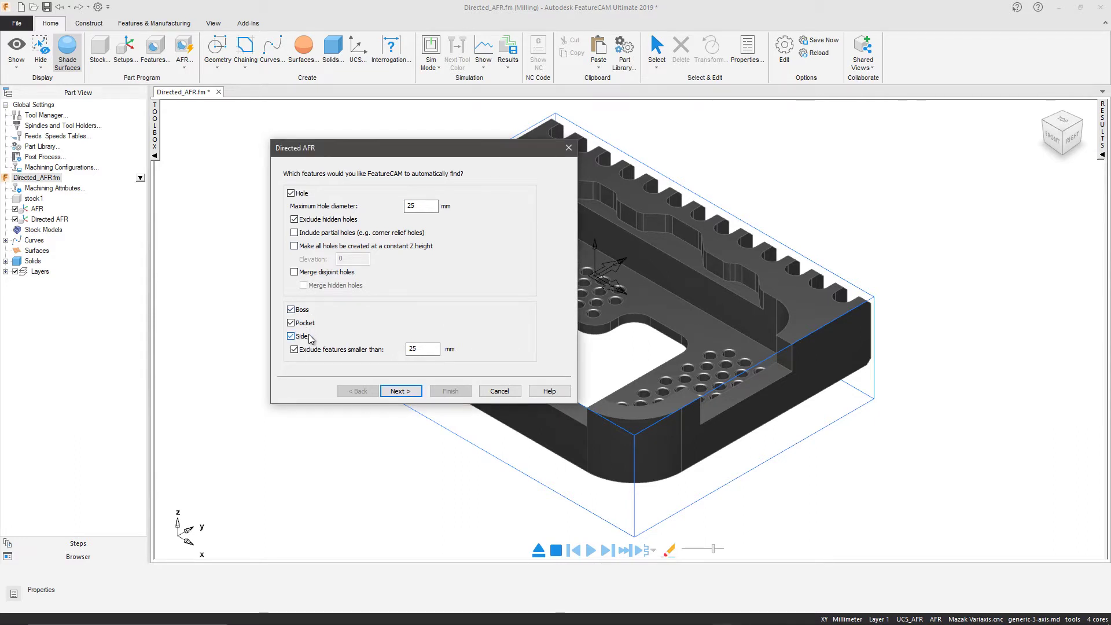
click(303, 313)
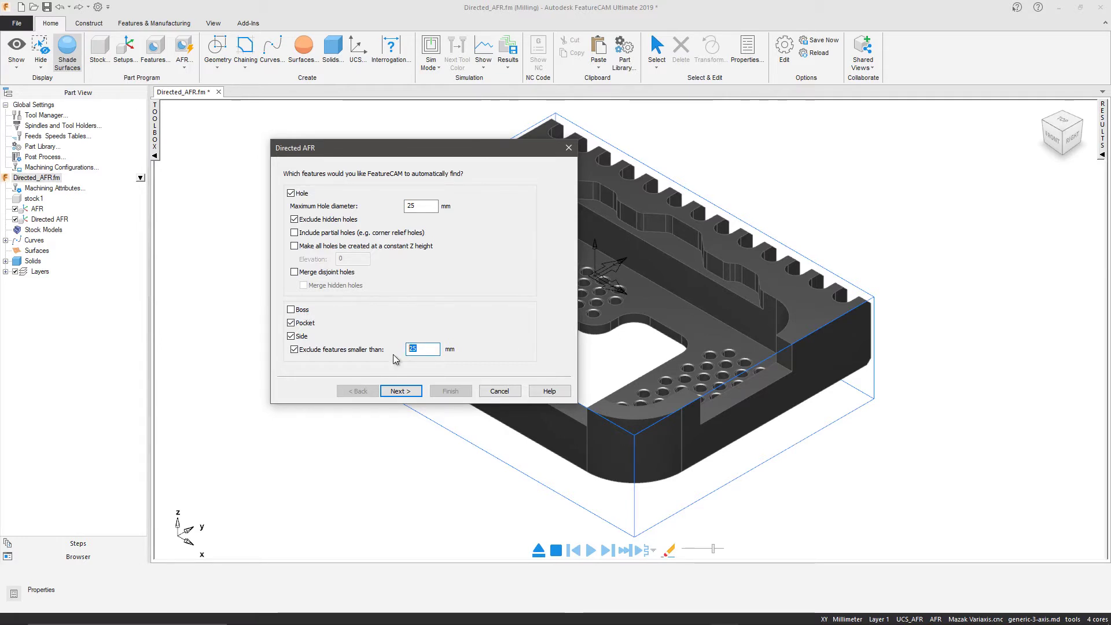
click(417, 389)
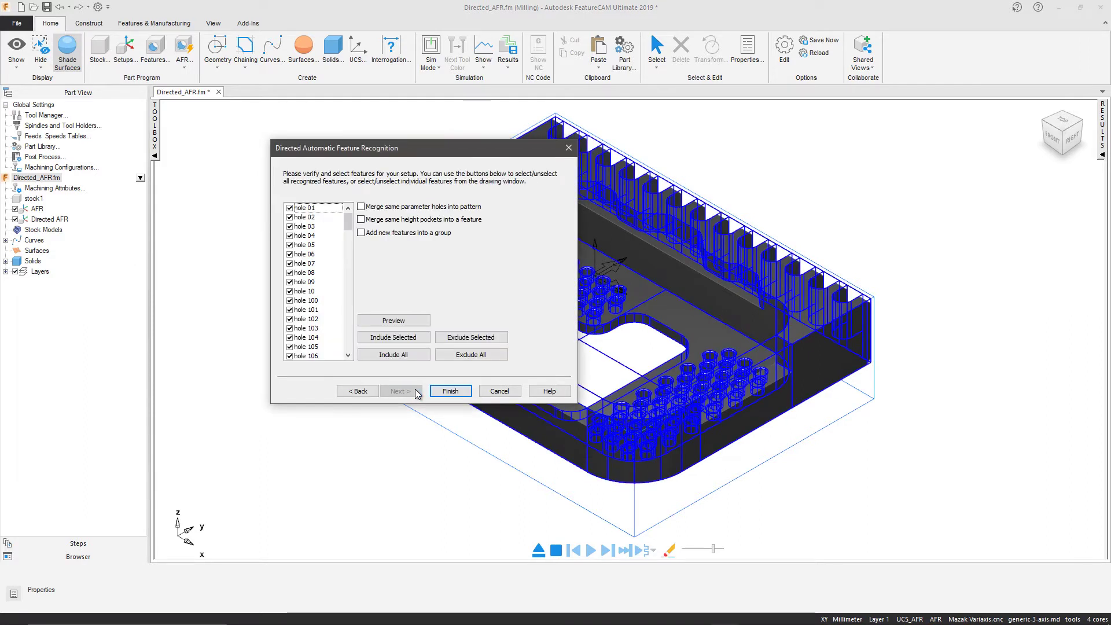
click(450, 391)
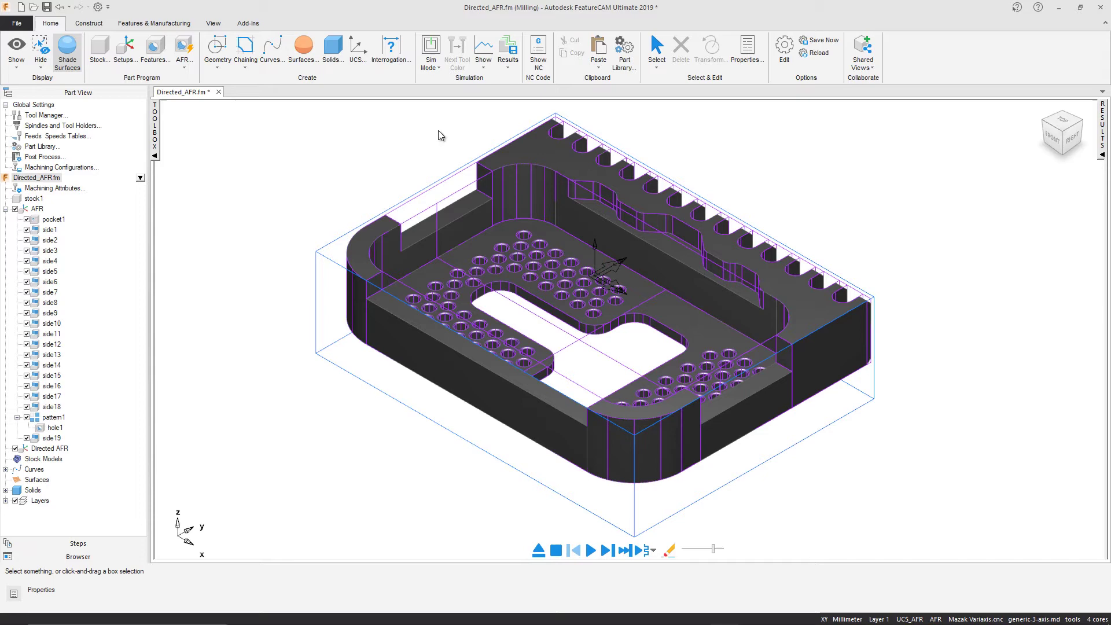
Switch Sim Mode to 3D and play the milling simulation.
click(430, 65)
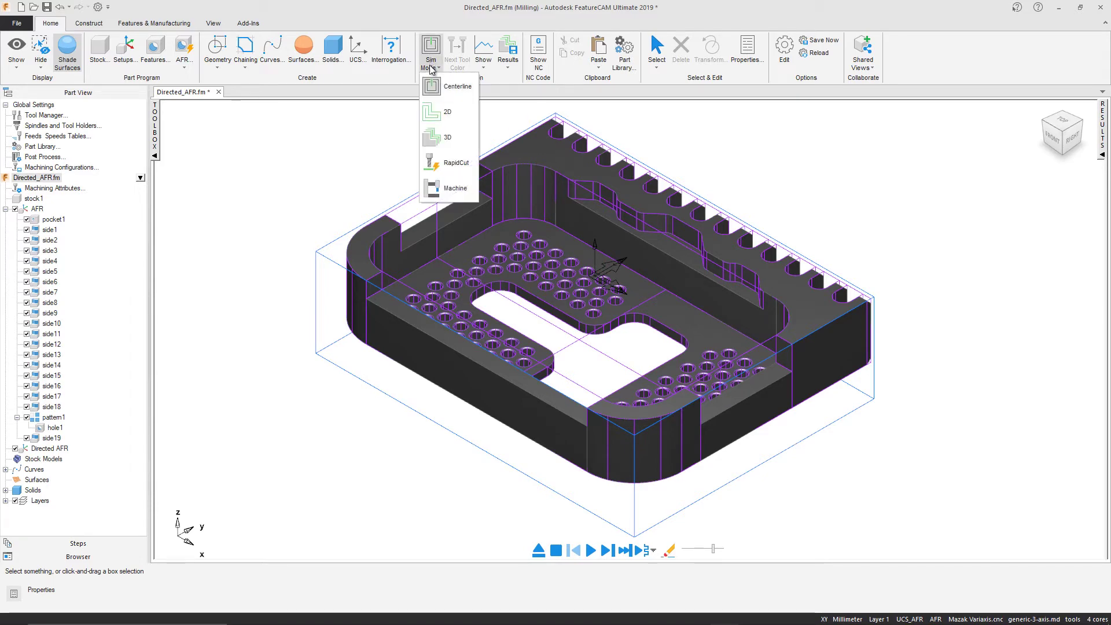
click(461, 135)
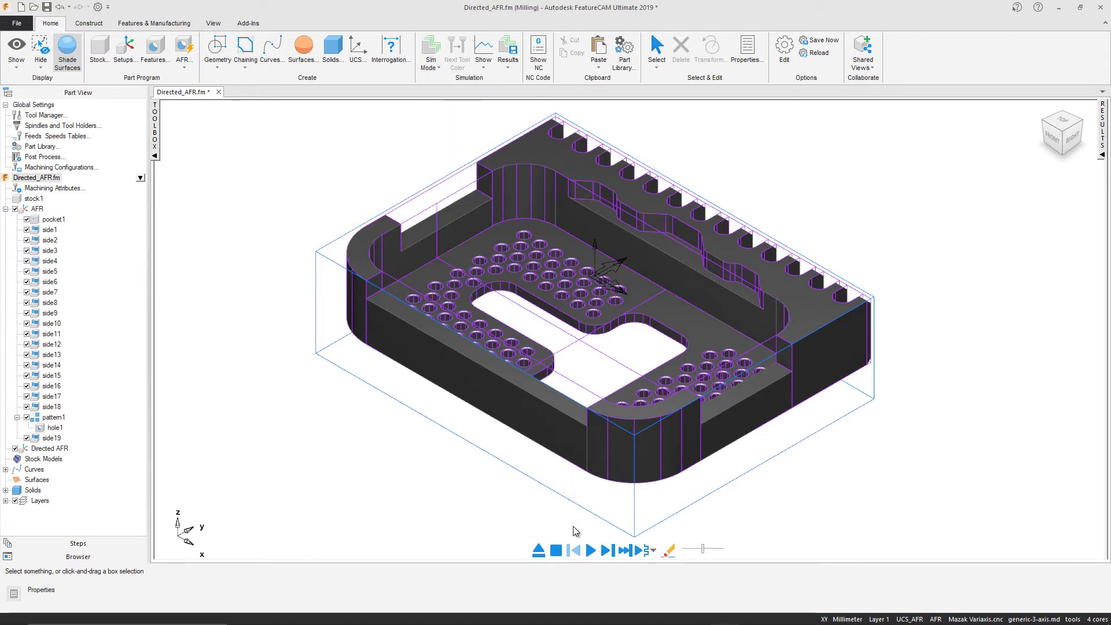
click(590, 550)
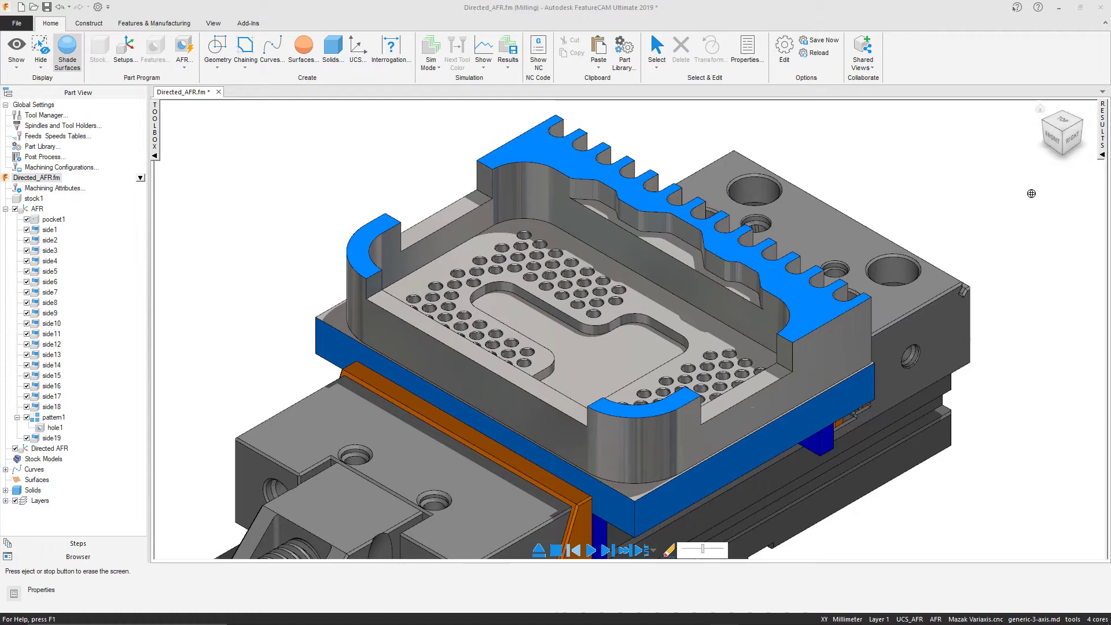
Highlight the total machining time of 38:58.8 in the Results Details operation sheet.
click(1102, 154)
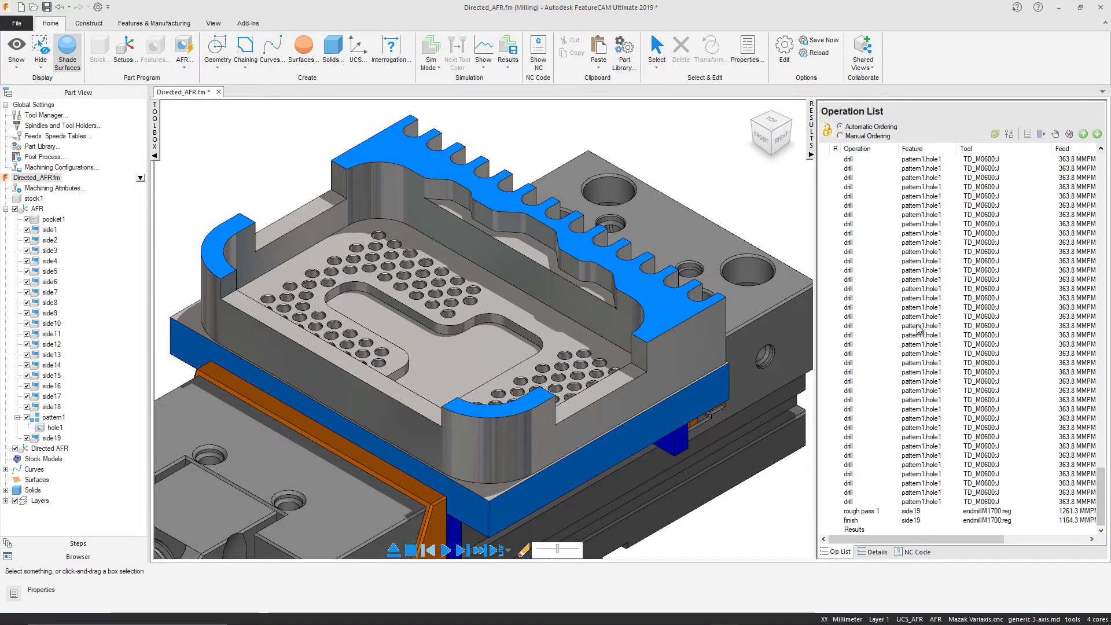
click(877, 552)
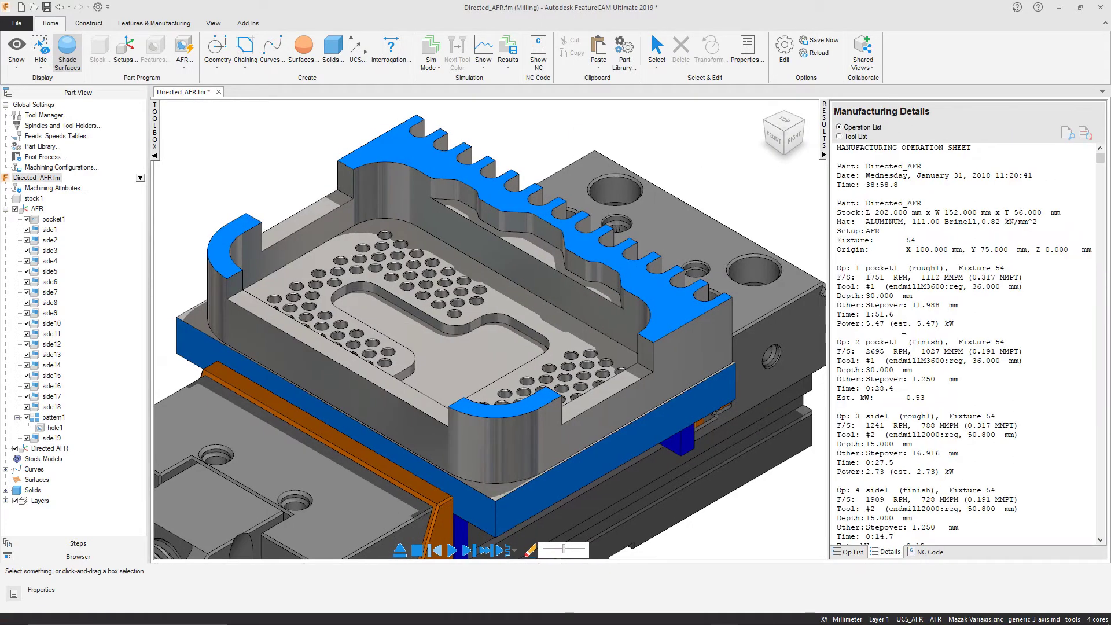
ctrl+scroll(884, 185, up, 3)
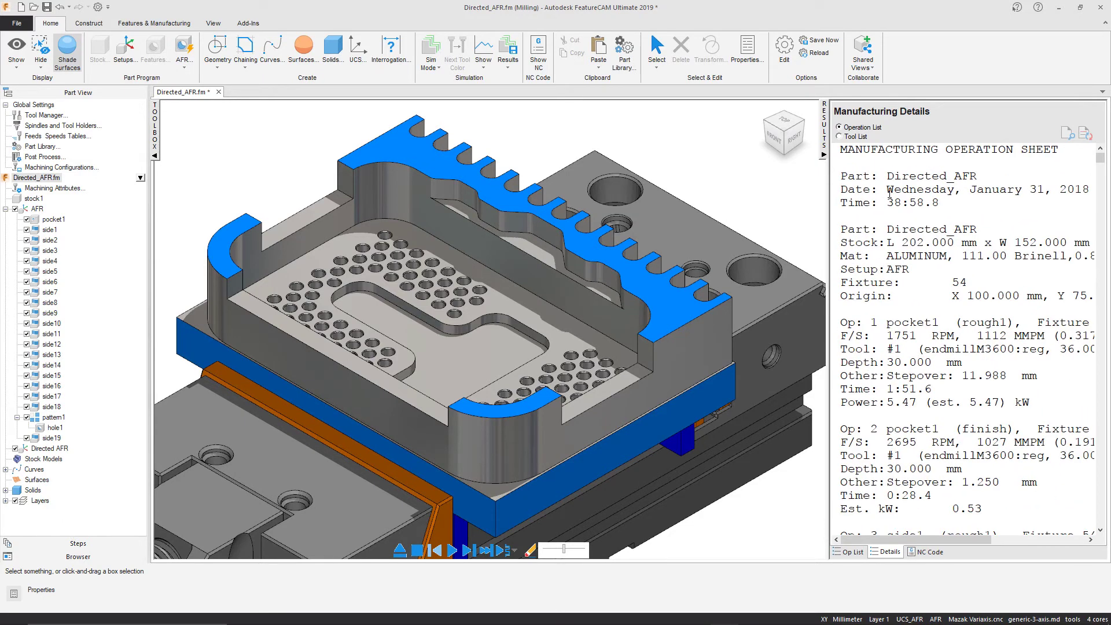
drag(938, 202, 890, 207)
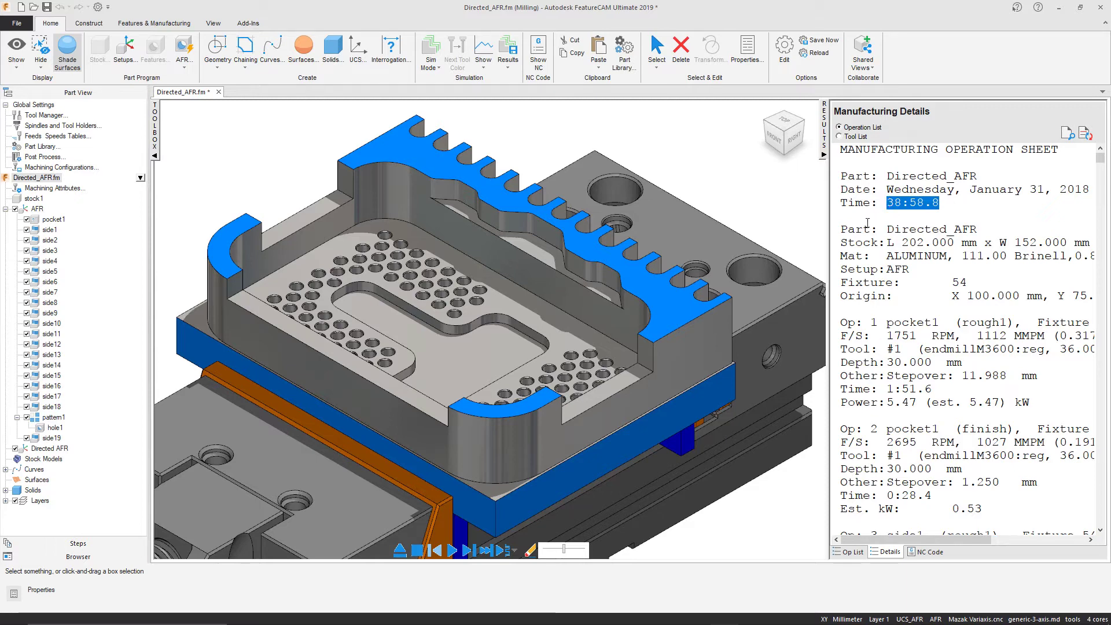
Exit the simulation and run Directed AFR on Setup2 around the index axis at B angle 90.
click(825, 131)
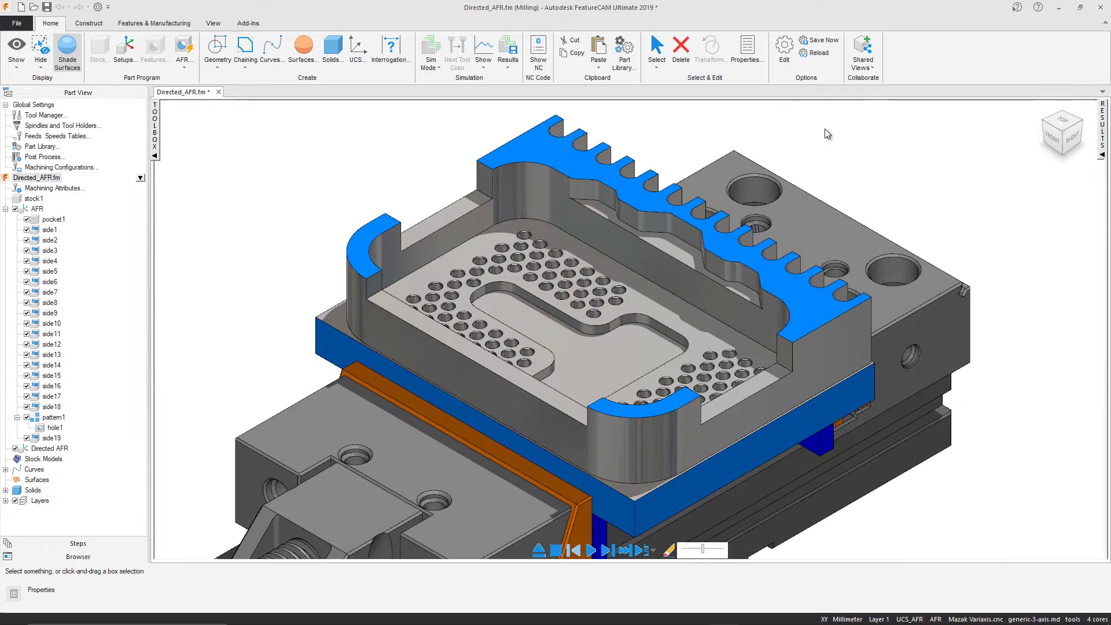
click(1040, 110)
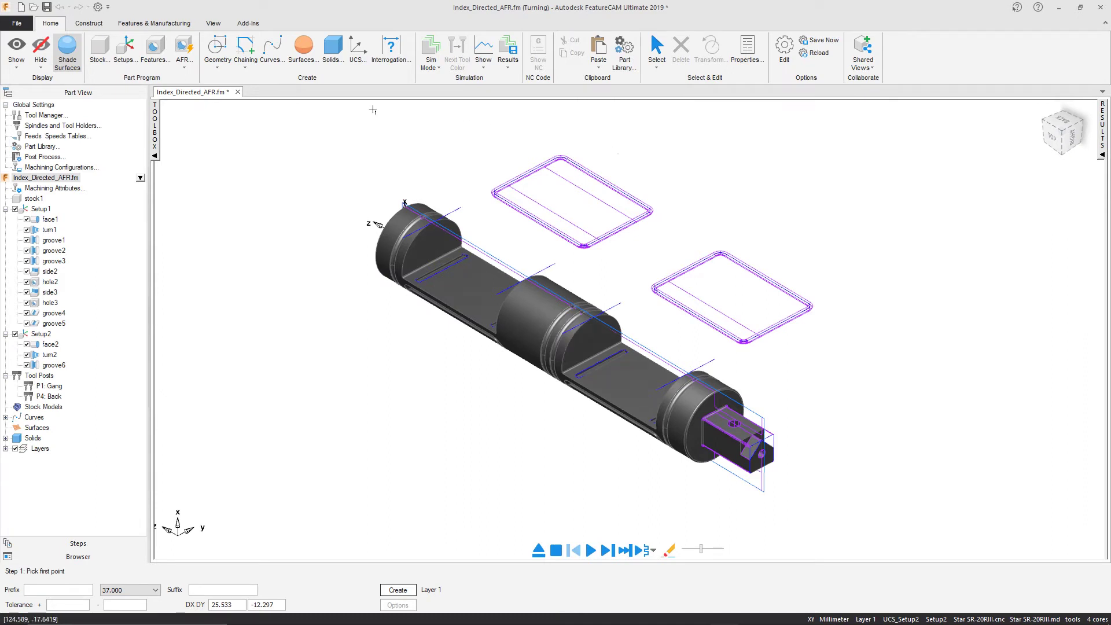
click(184, 64)
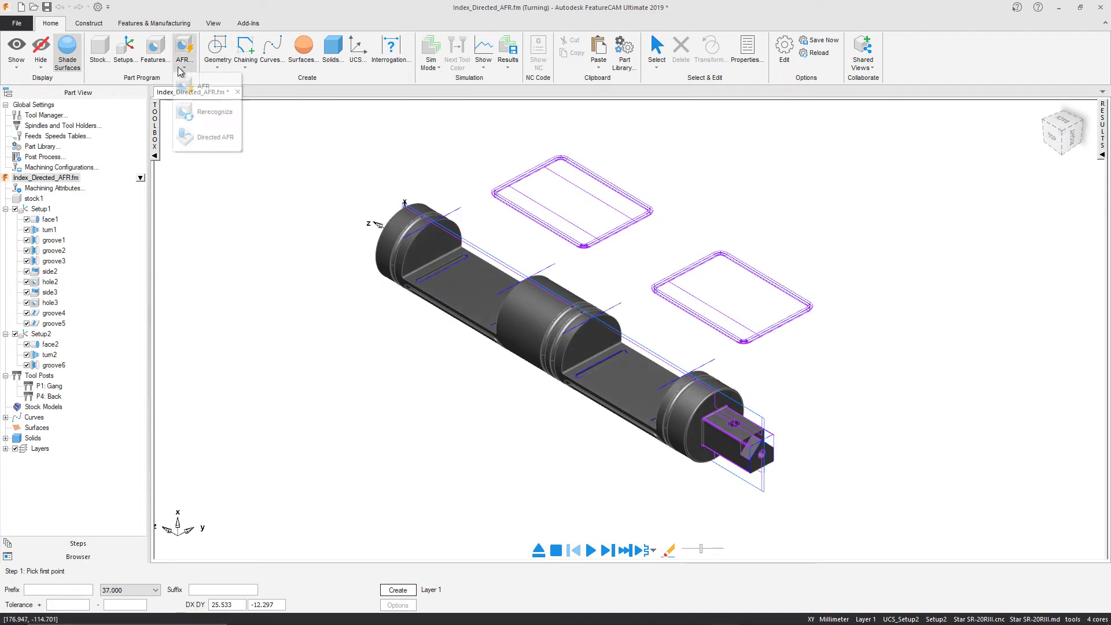
click(222, 137)
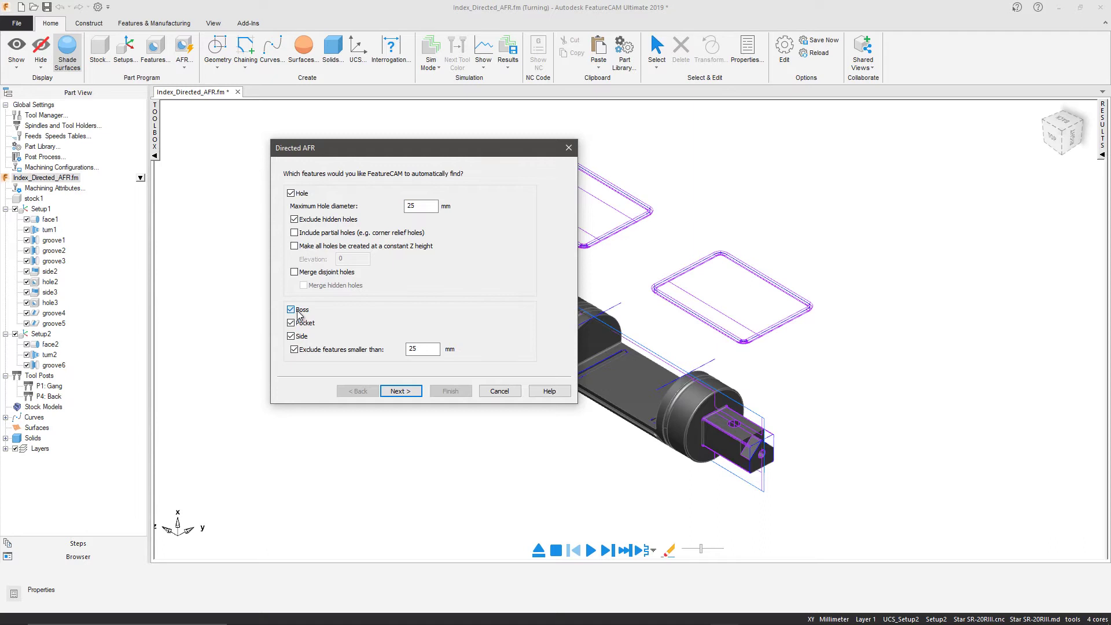
click(404, 392)
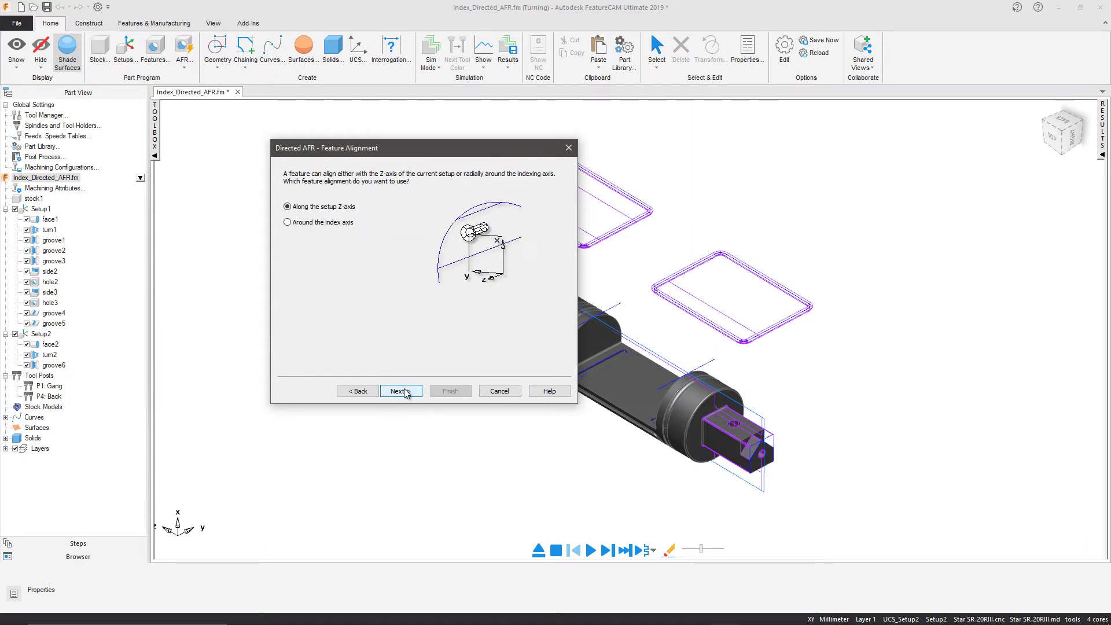
click(335, 225)
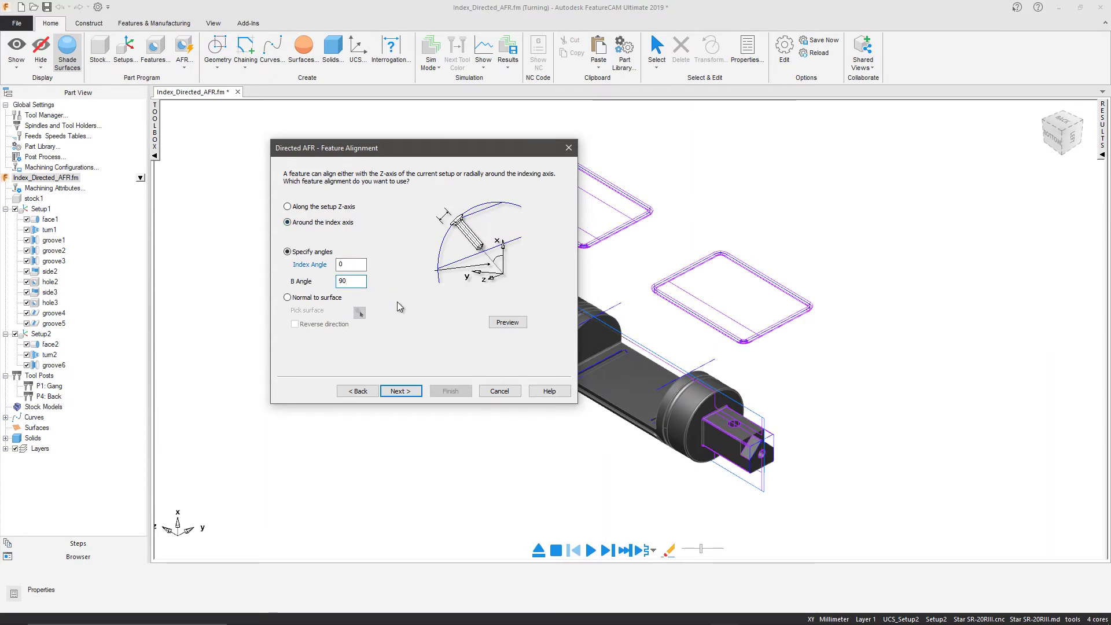
click(399, 391)
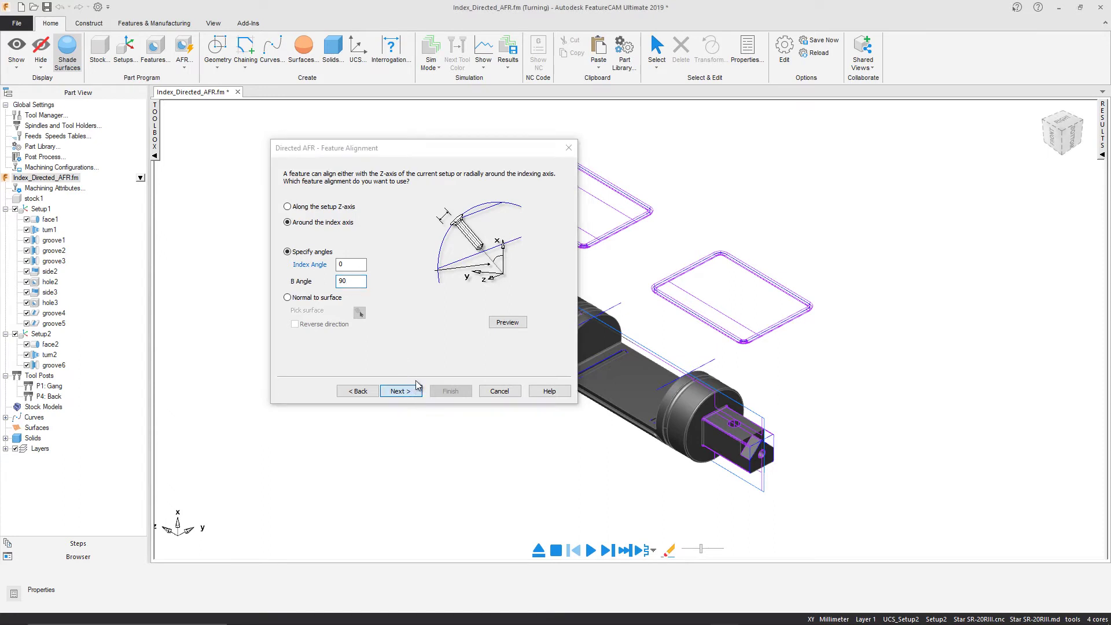
click(445, 388)
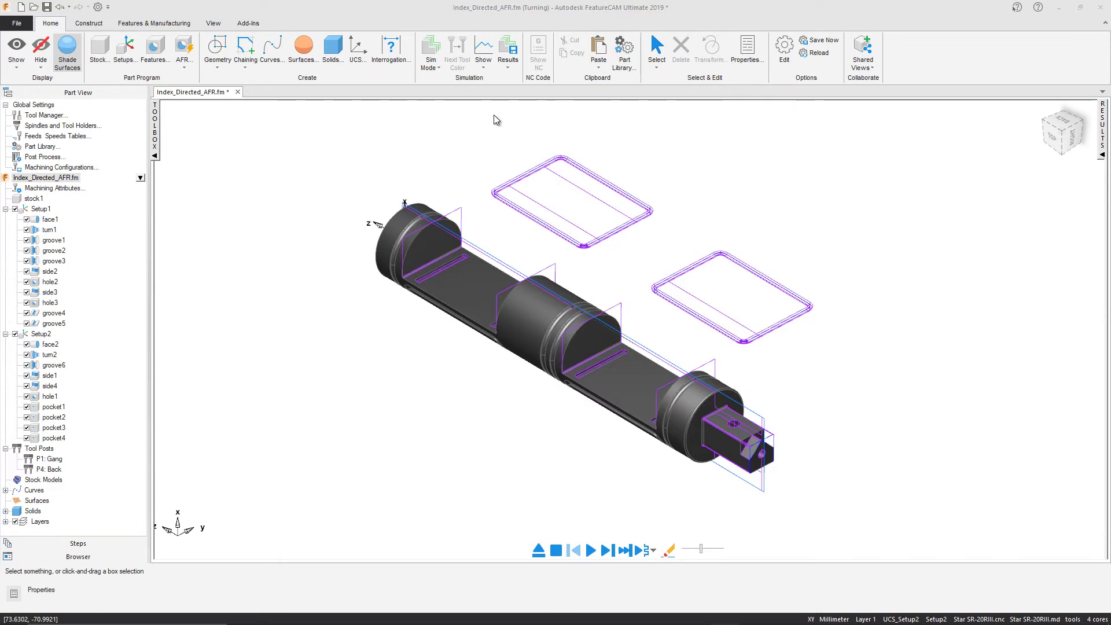
Set Sim Mode to 3D and play the turn-mill simulation to completion.
click(433, 69)
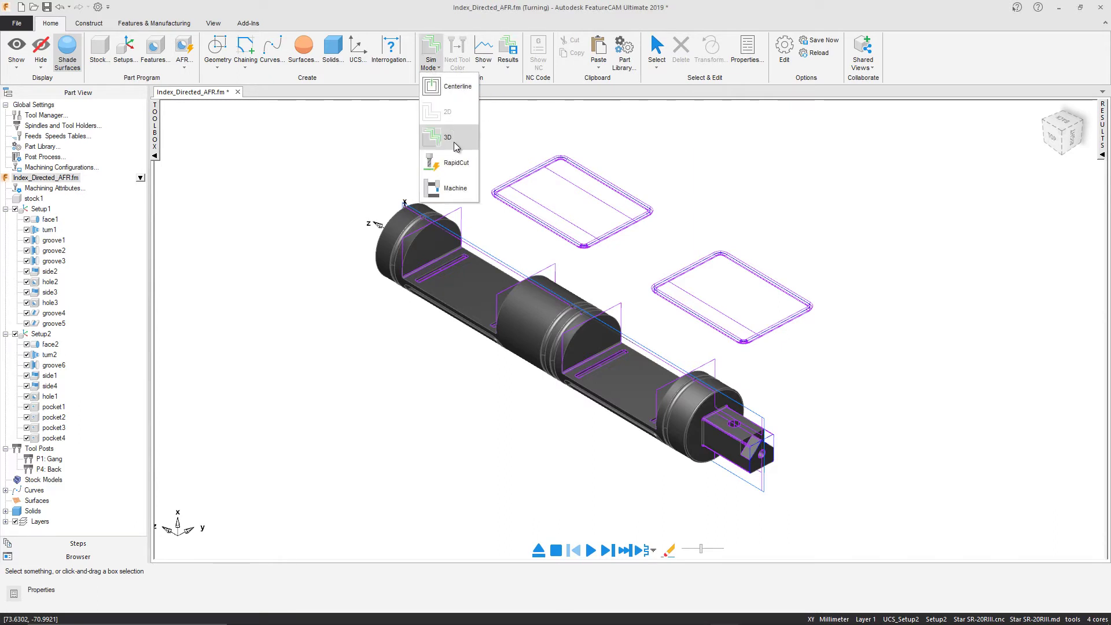
click(455, 144)
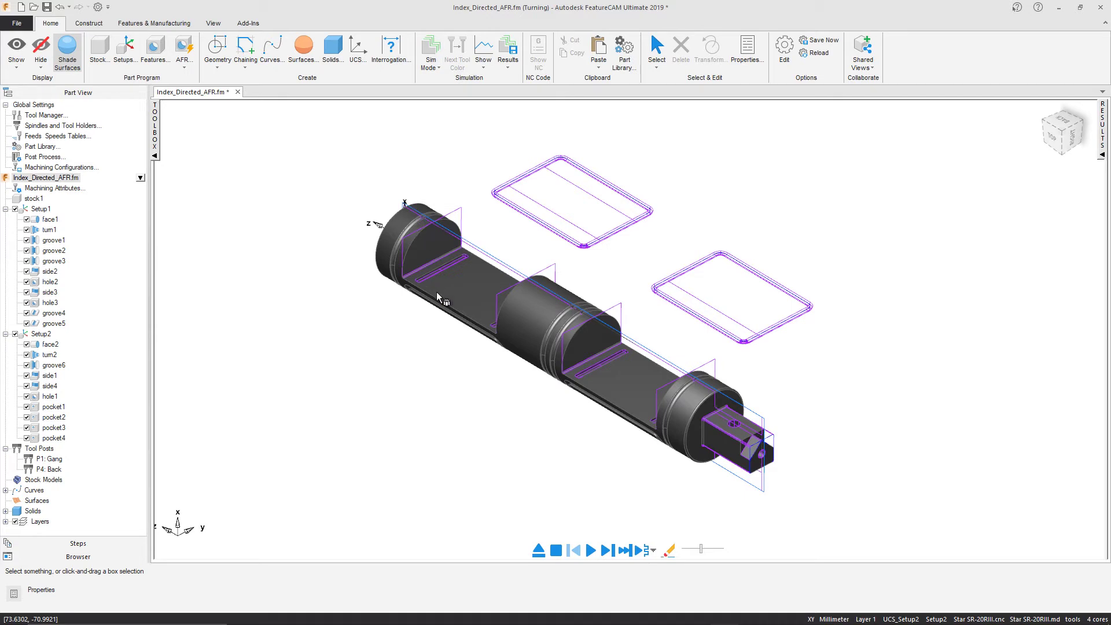
click(592, 551)
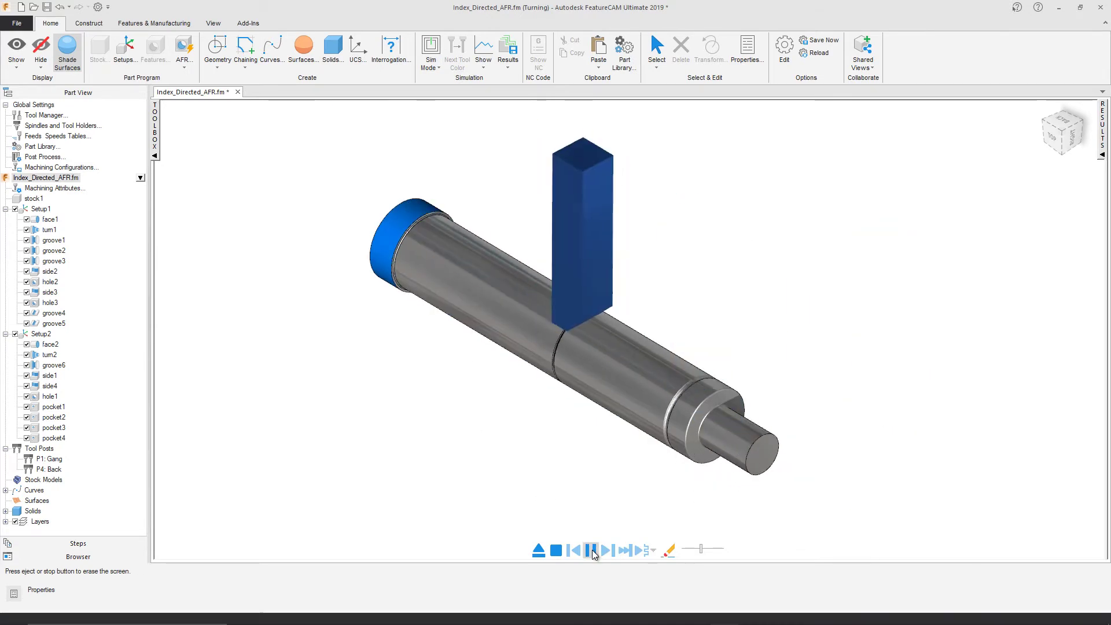